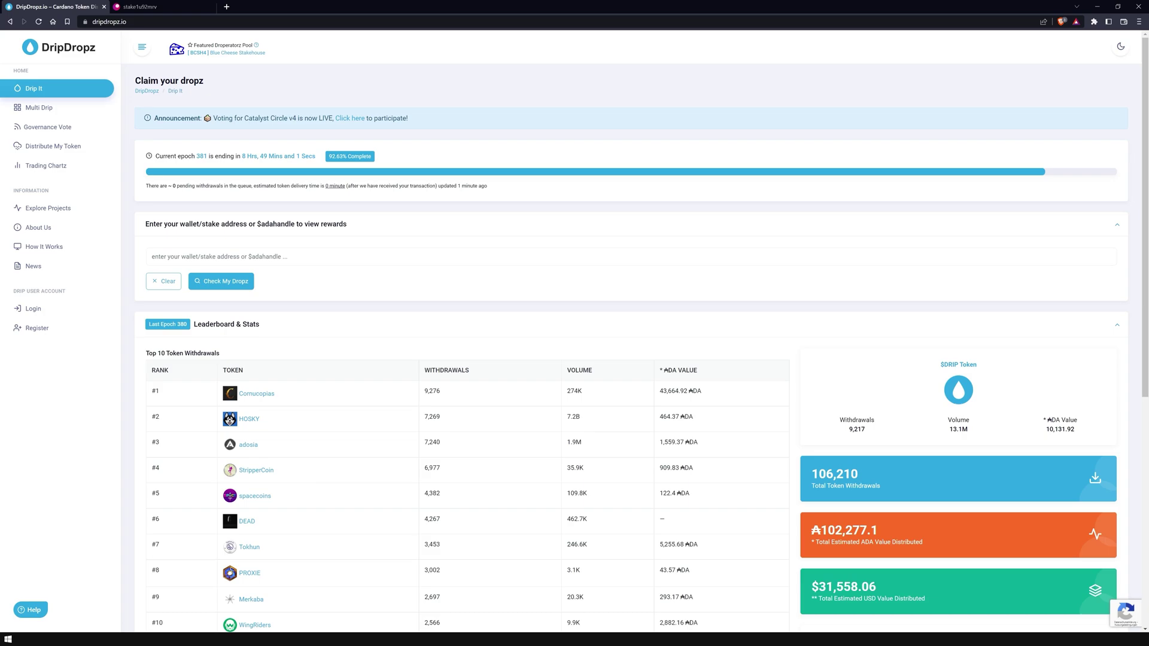
Step: Turn on DripDropz's dark theme with the moon icon
left_click(1121, 46)
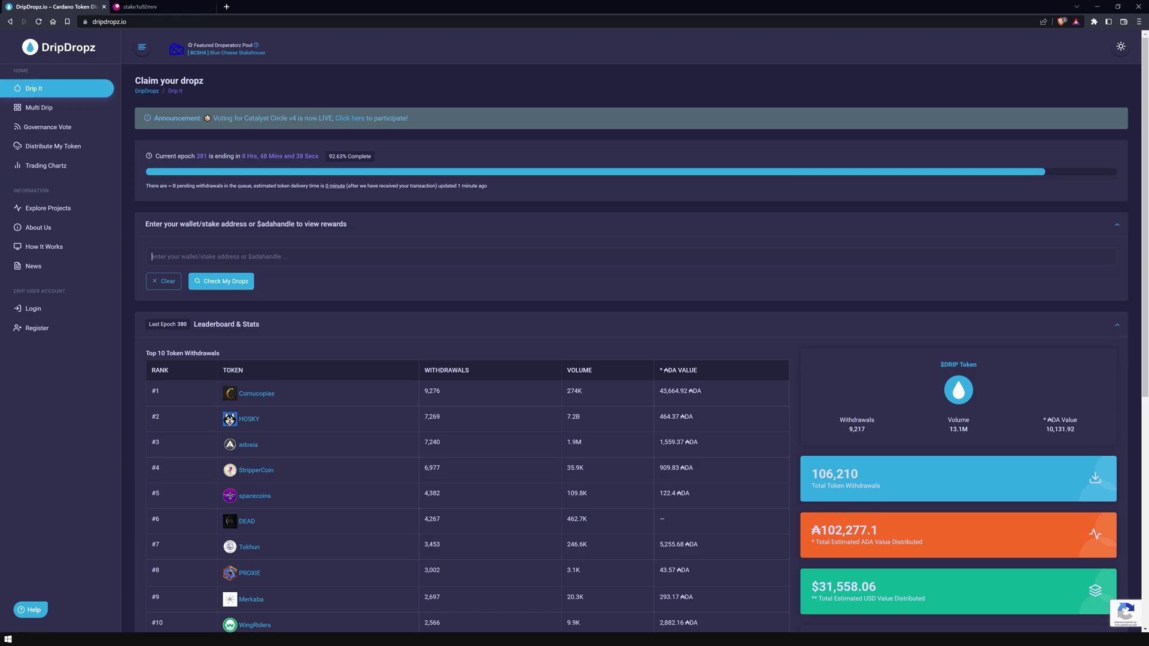
Step: Look up the pasted wallet address and browse its 3 newly listed and 55 other claimable tokens
type("addr1q8u0x9ypqx6hrsmmzculmyyhahvdgkjx59cd4dg6dv4tjj64kxcuz2fe0q0hn24d5w395mqk94xqfsk262hz3ge8qf7qkrhe7")
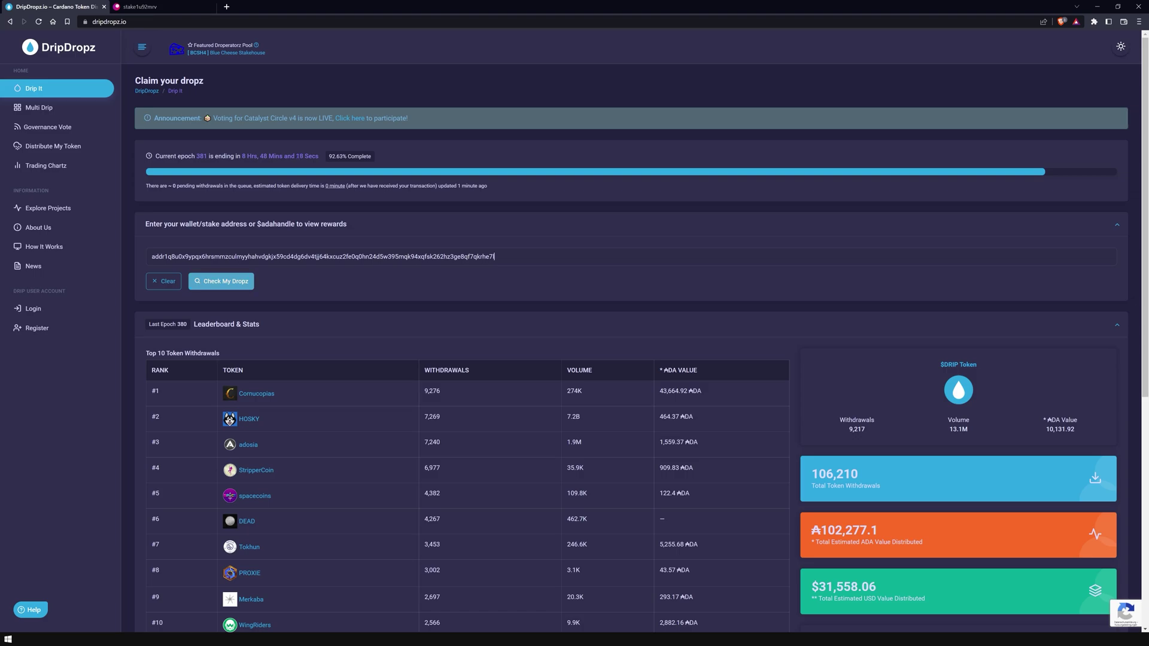
key("Return")
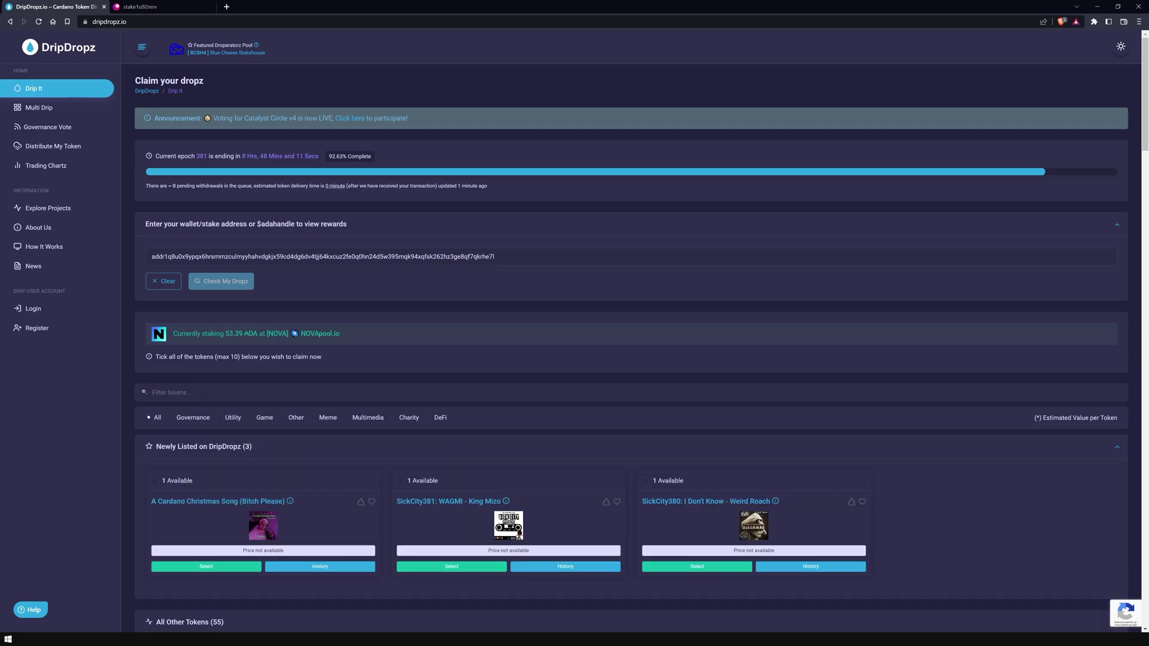
scroll(632, 343, "down", 2)
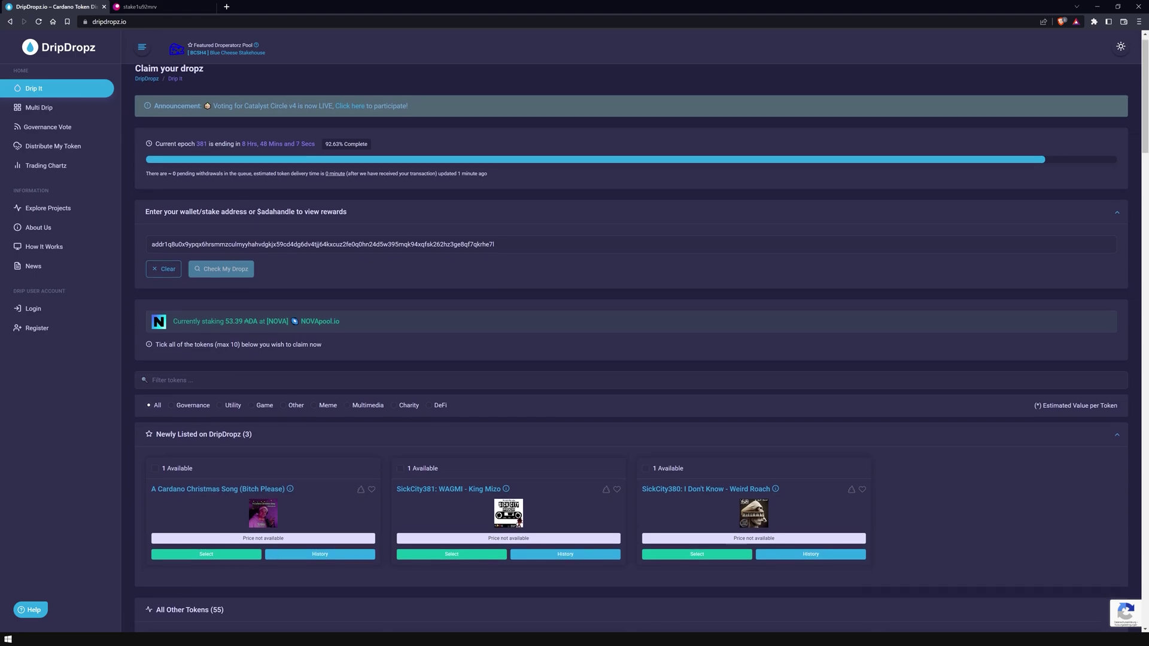
scroll(632, 344, "down", 2)
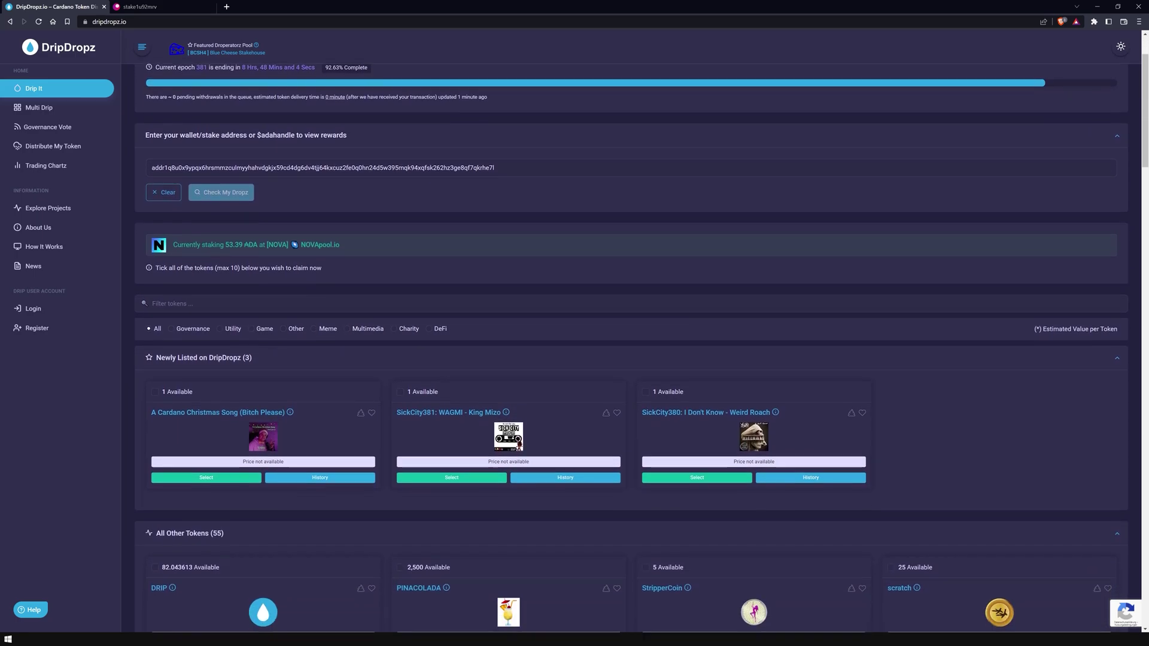
scroll(632, 343, "down", 2)
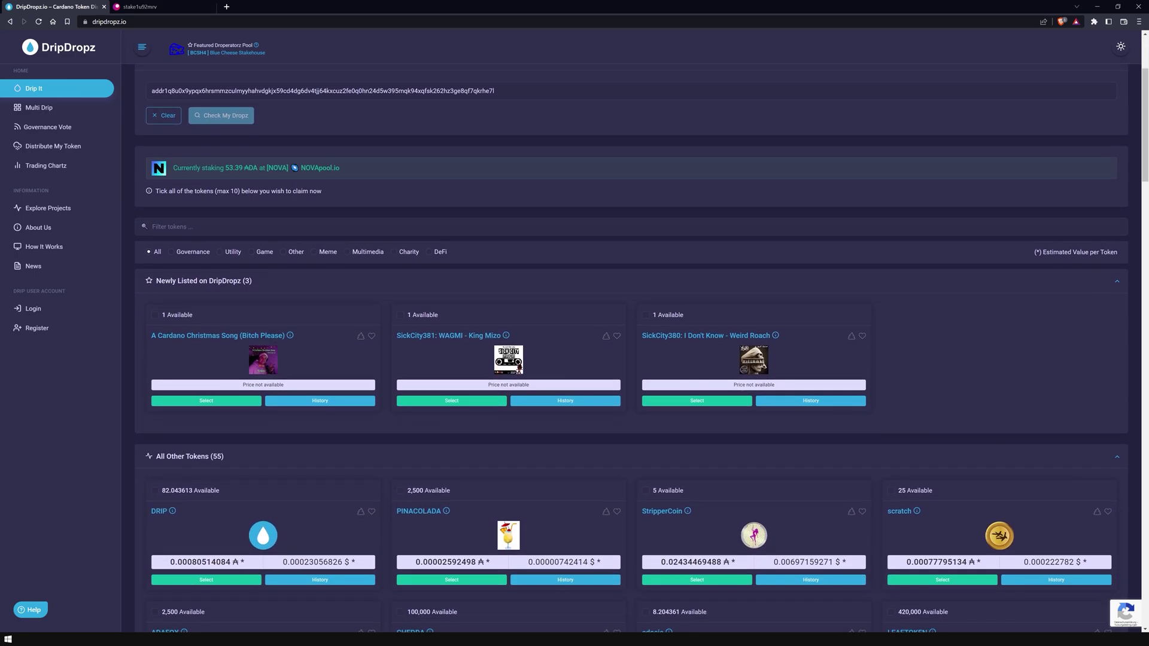
scroll(632, 344, "down", 1)
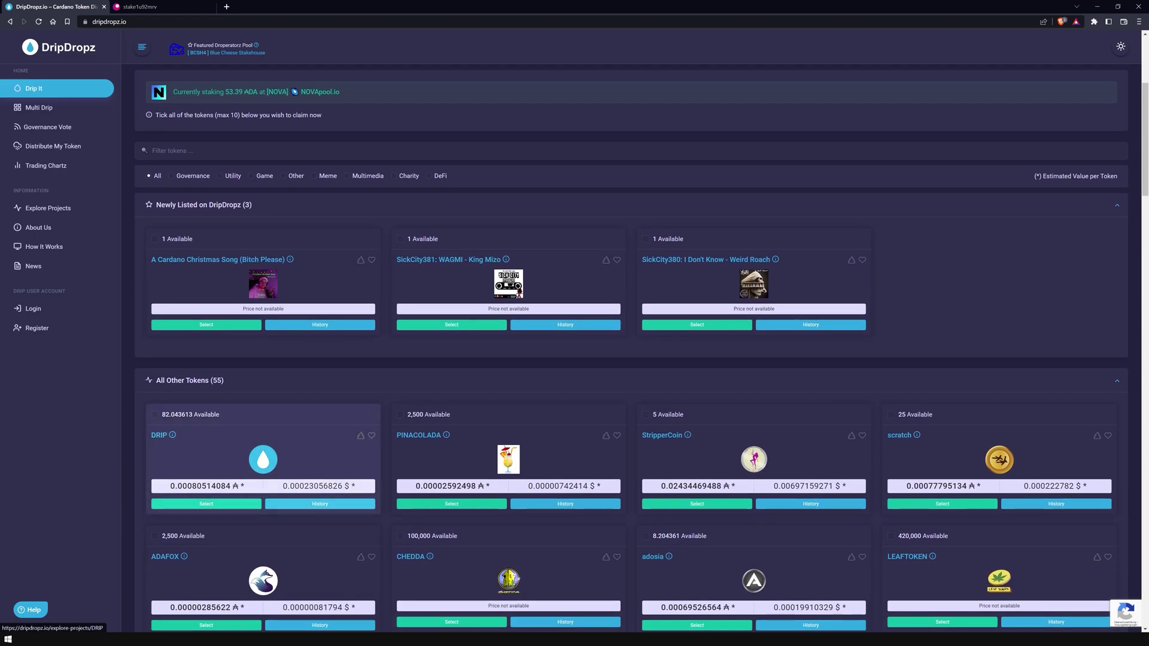
left_click(263, 459)
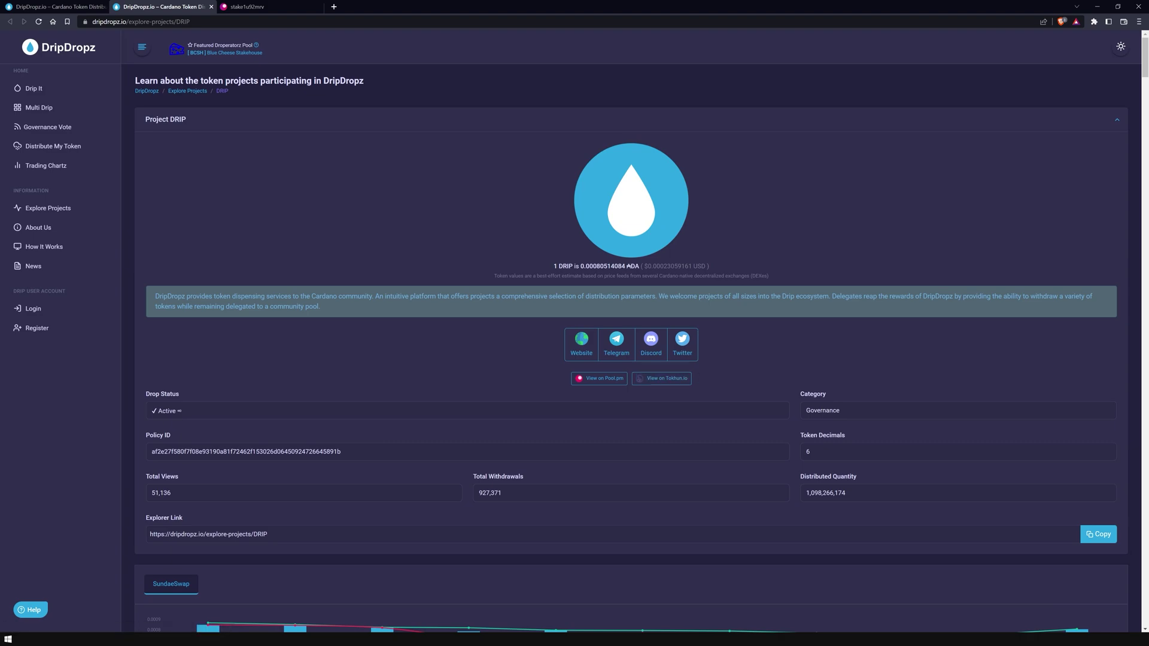
left_click(211, 6)
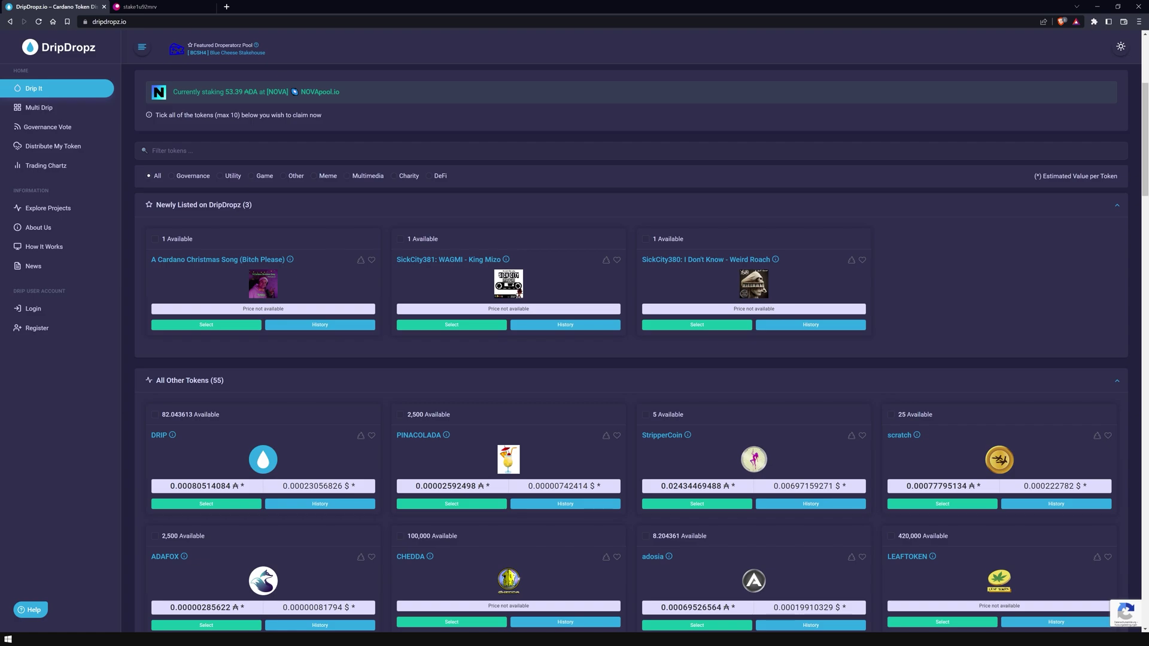
Step: Select DRIP, HOSKY, FIRE and BEANS for claiming
left_click(154, 414)
scroll(154, 414, "down", 5)
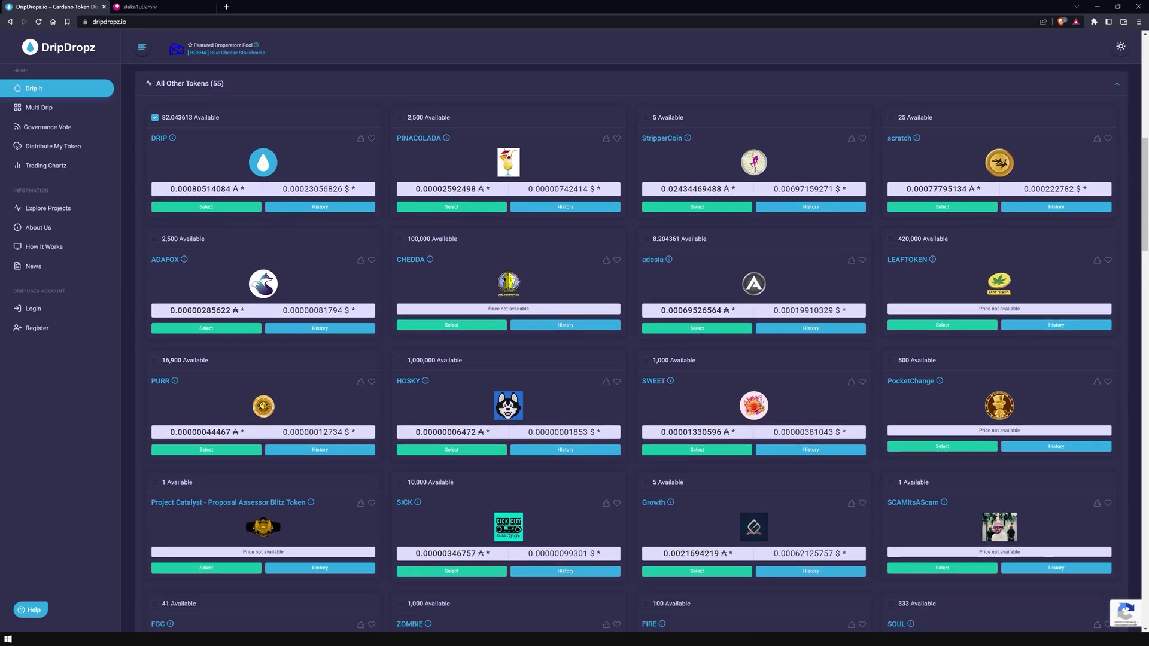
left_click(400, 360)
scroll(609, 135, "down", 7)
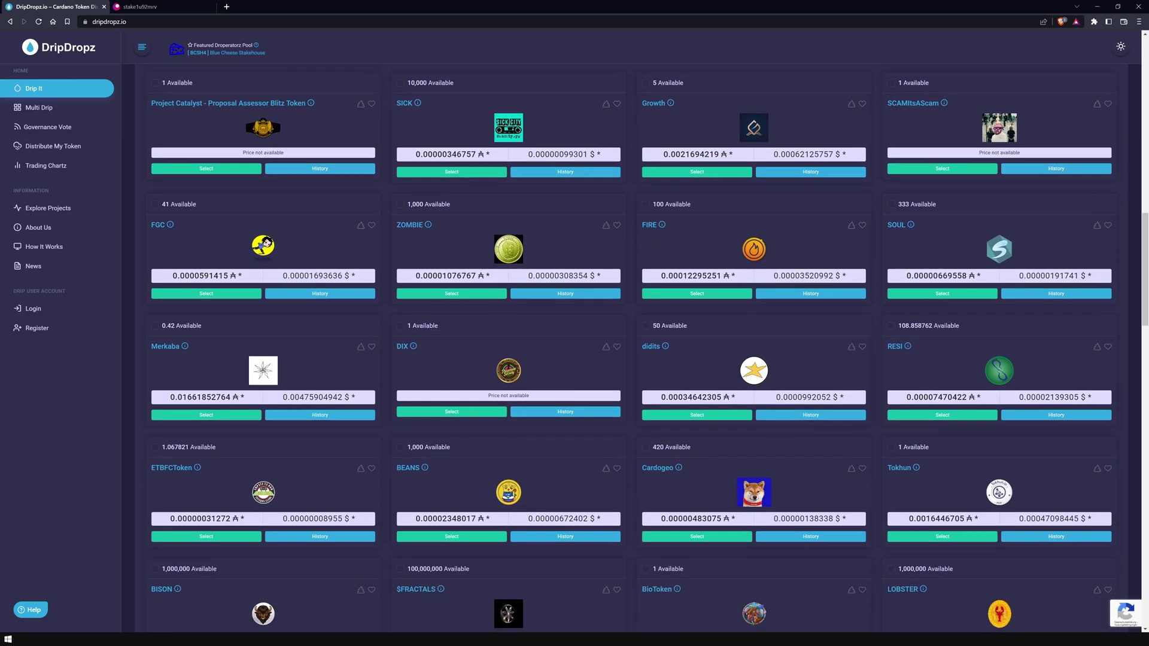
left_click(646, 204)
left_click(399, 447)
scroll(399, 447, "down", 1)
scroll(399, 447, "down", 8)
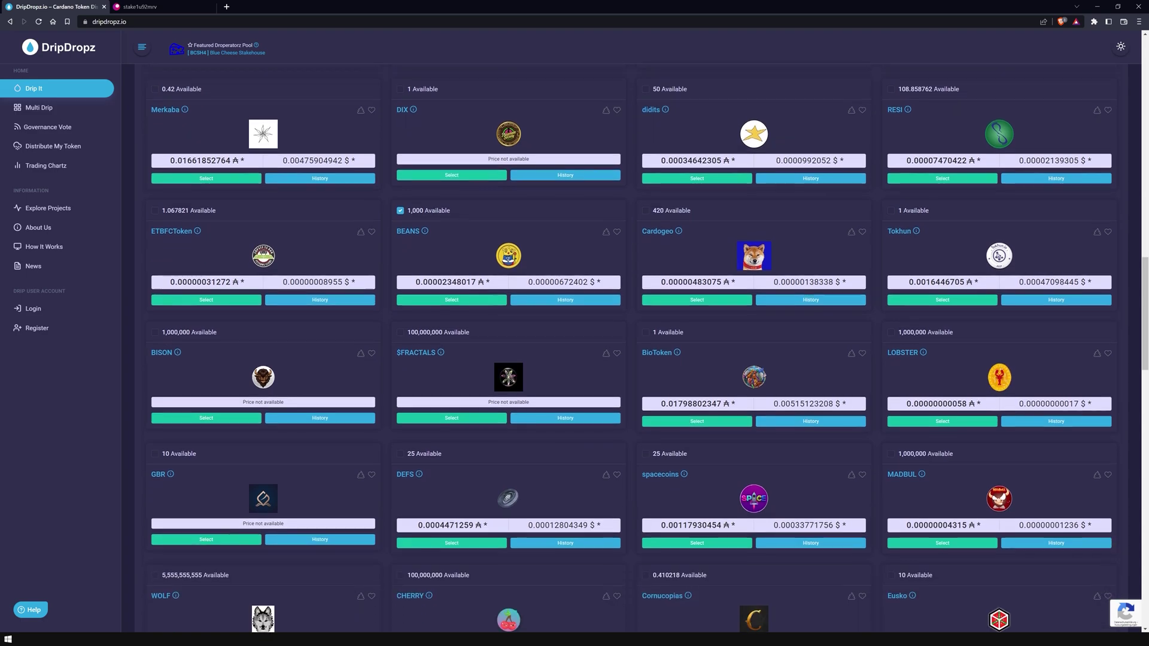
Step: Add CHERRY, spacecoins, Cornucopias, NIDO and TOKEN to reach 10 of 10, then accept the terms
left_click(400, 324)
left_click(645, 325)
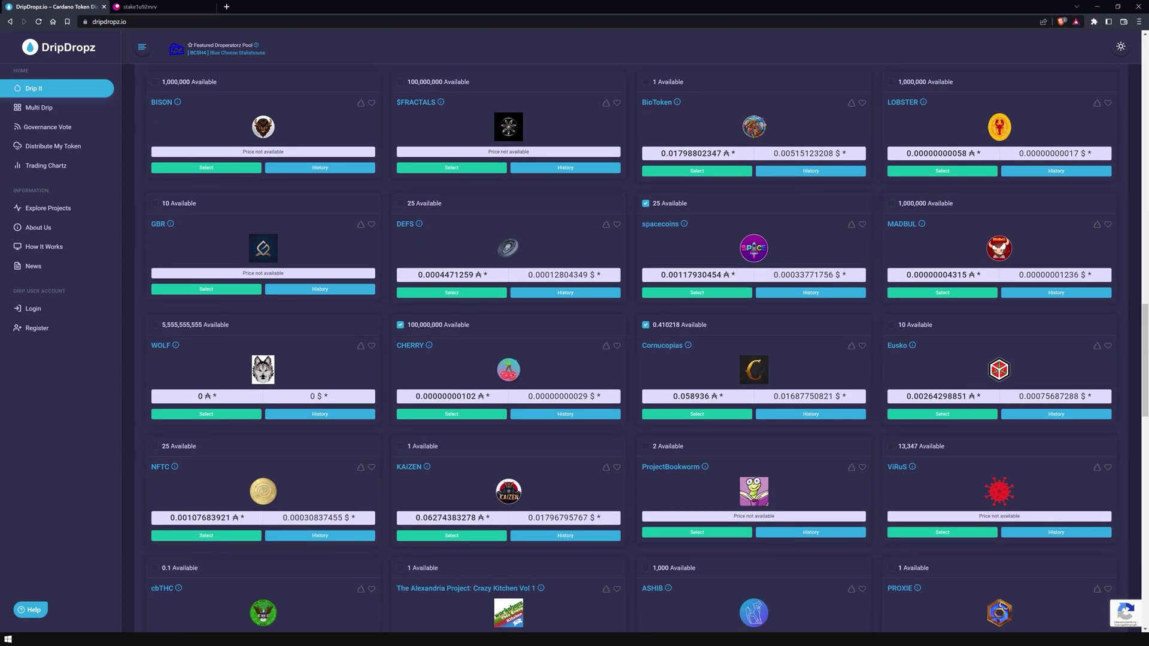
left_click(645, 203)
scroll(645, 203, "down", 2)
scroll(631, 347, "down", 5)
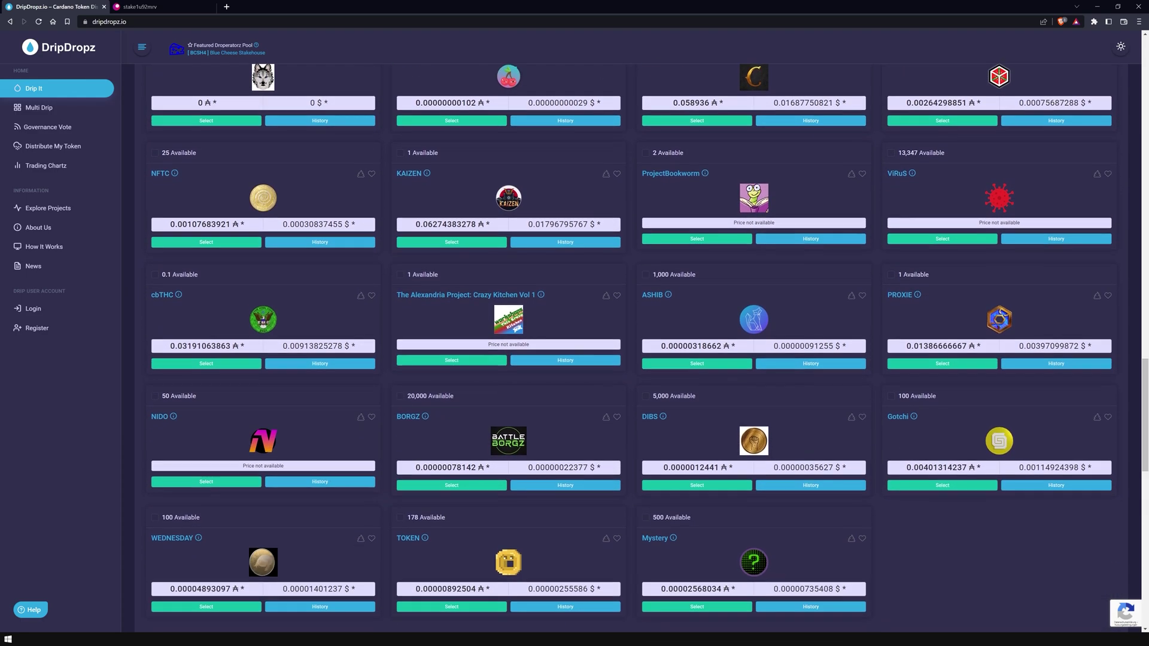
left_click(154, 278)
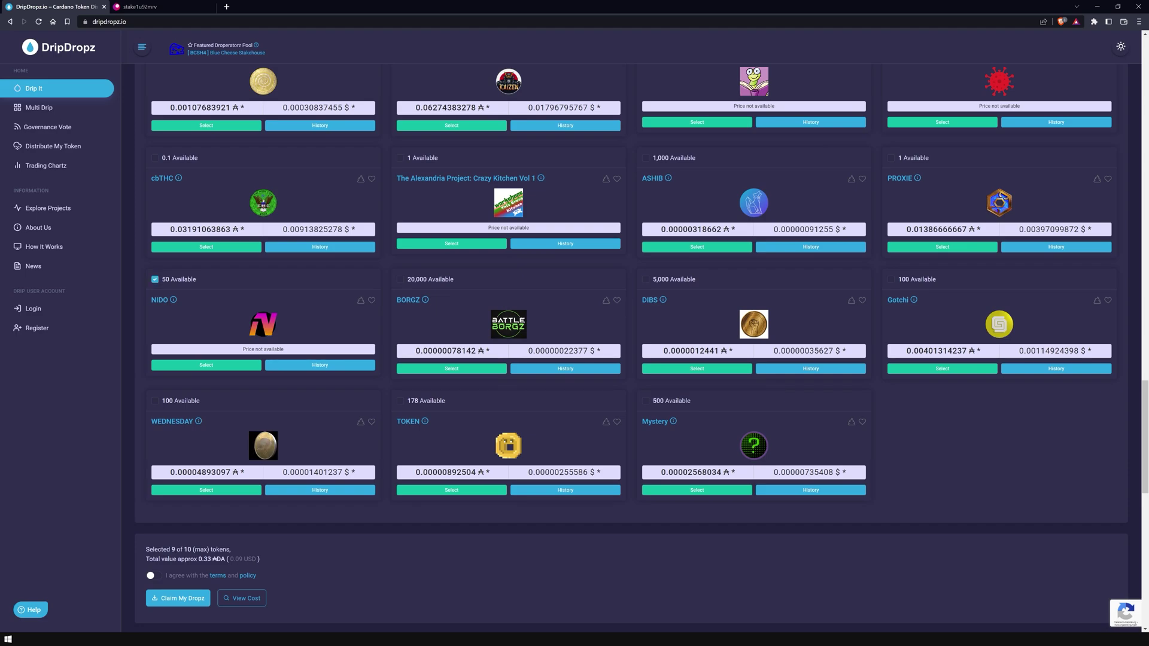
left_click(400, 400)
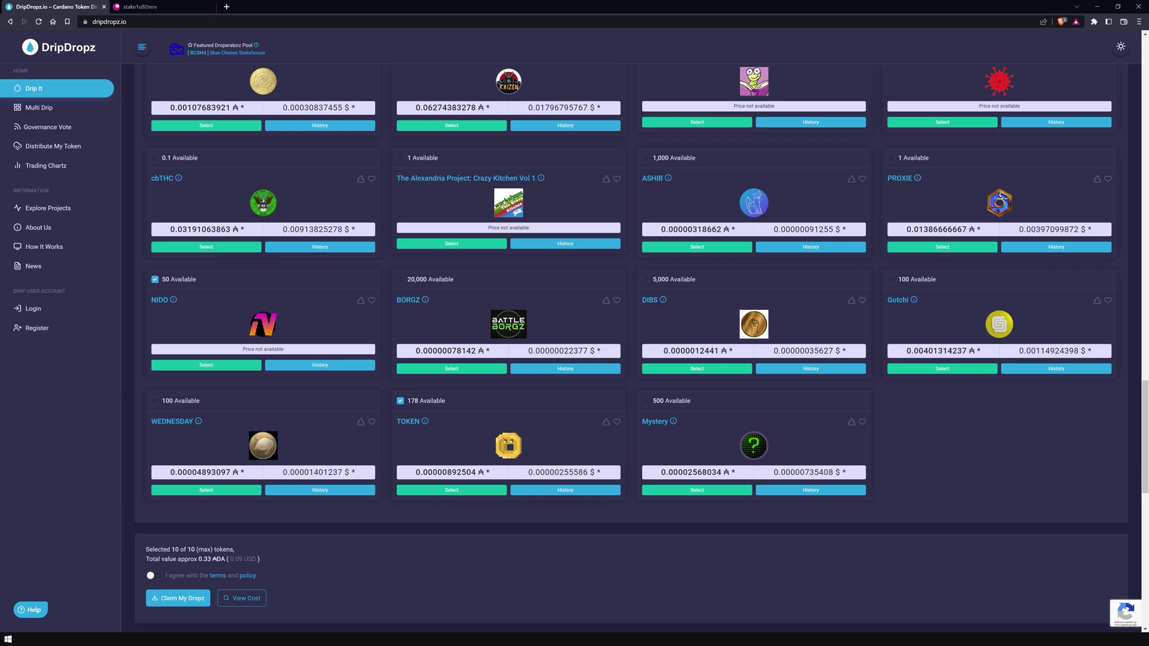
left_click(153, 576)
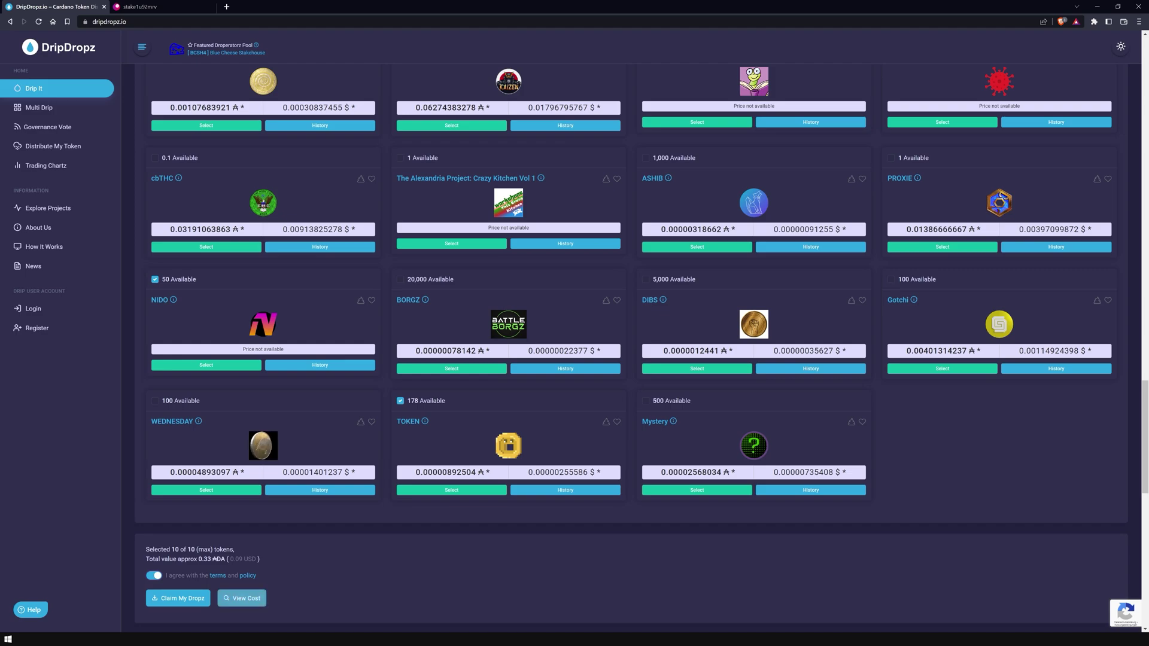
Step: Review the cost breakdown, then submit the ten-token claim, bringing up the 5 ADA payment request
left_click(241, 598)
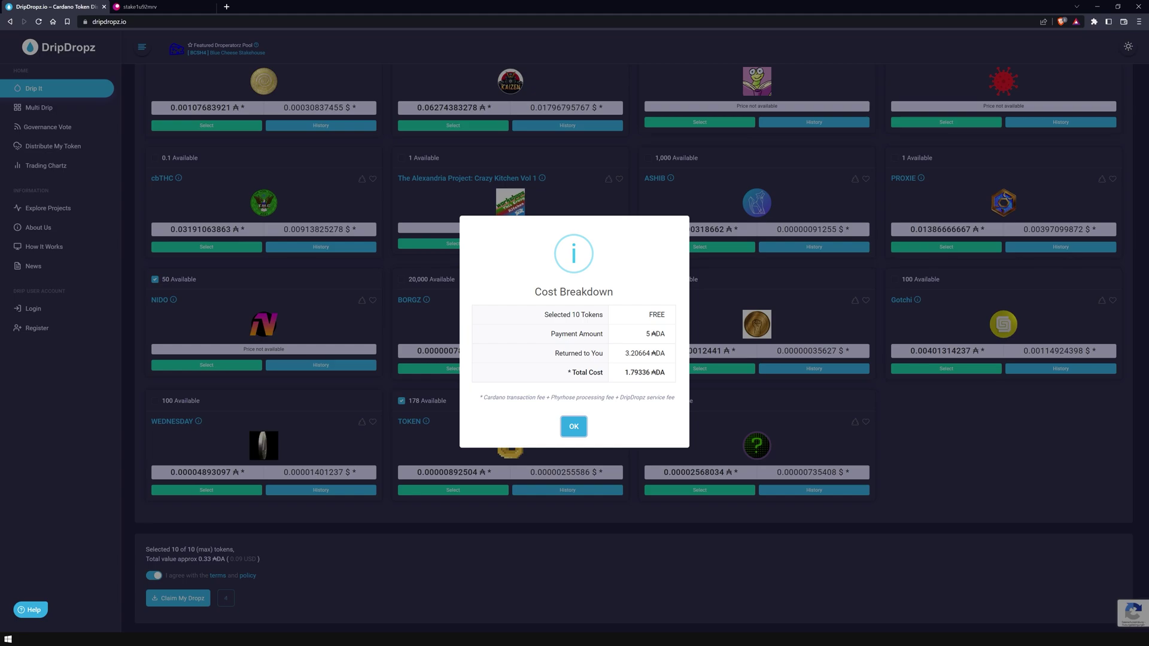
key("Return")
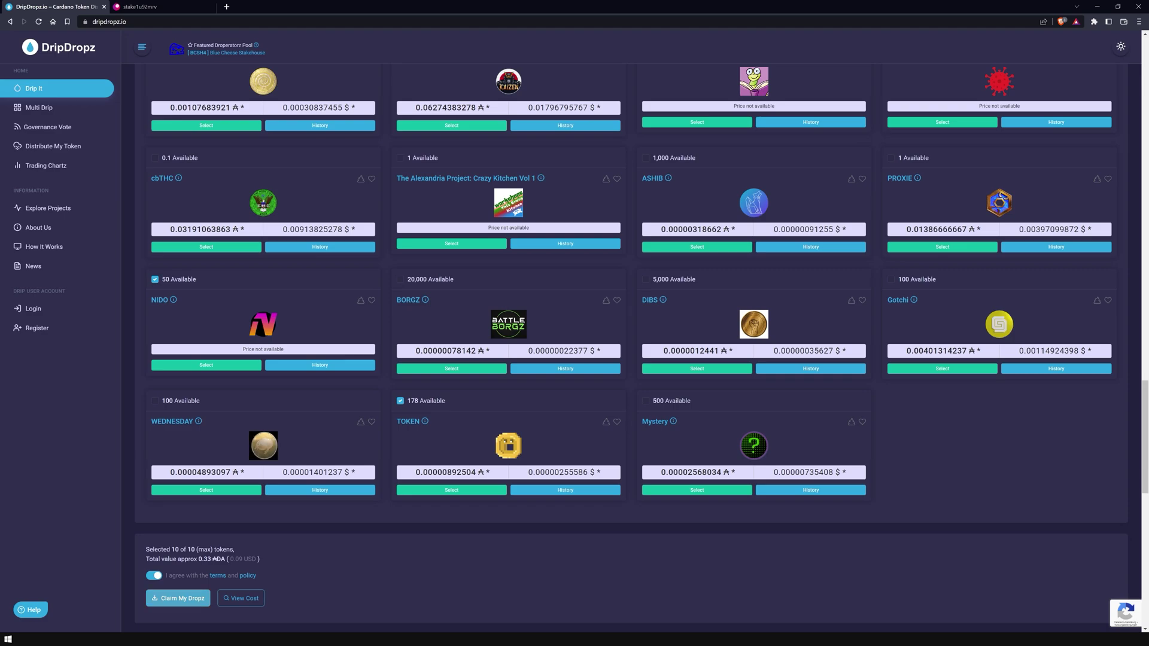
key("Return")
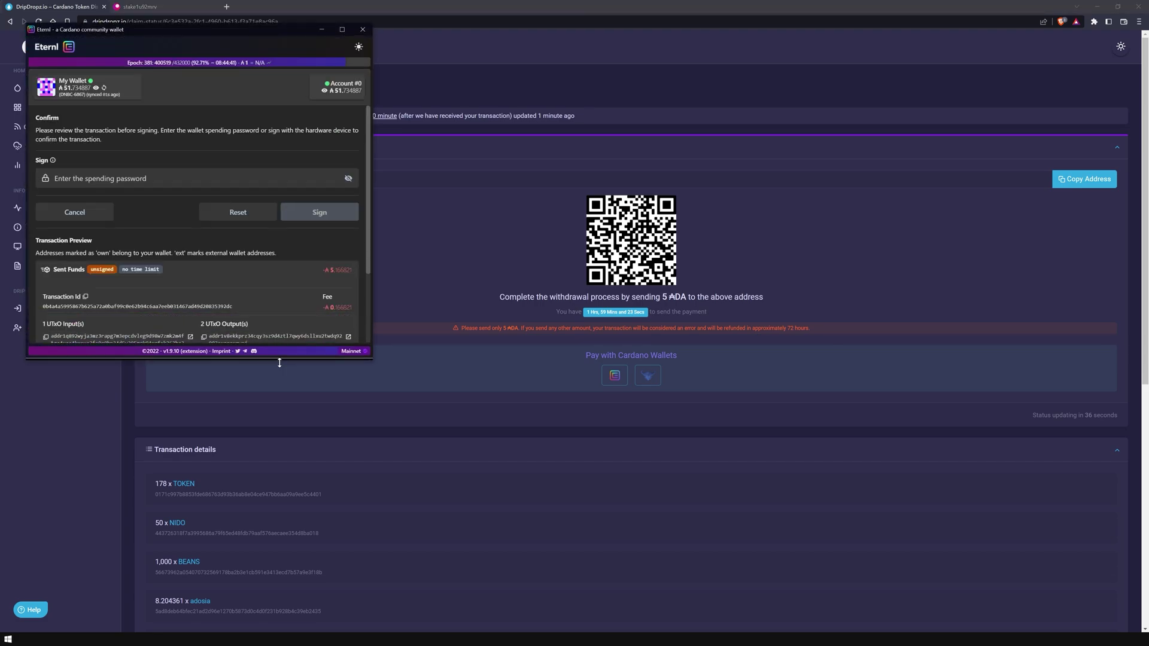
Step: Sign the 5 ADA payment in the enlarged Eternl popup with the spending password
left_click_drag(279, 363, 279, 463)
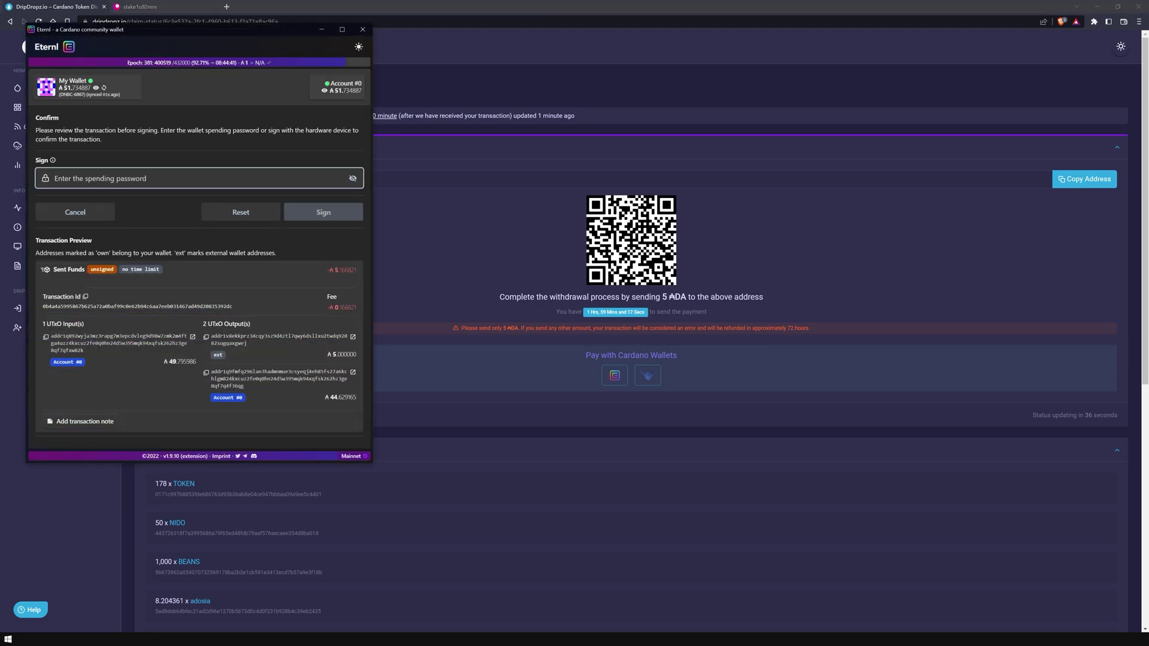
type("••••••••••••")
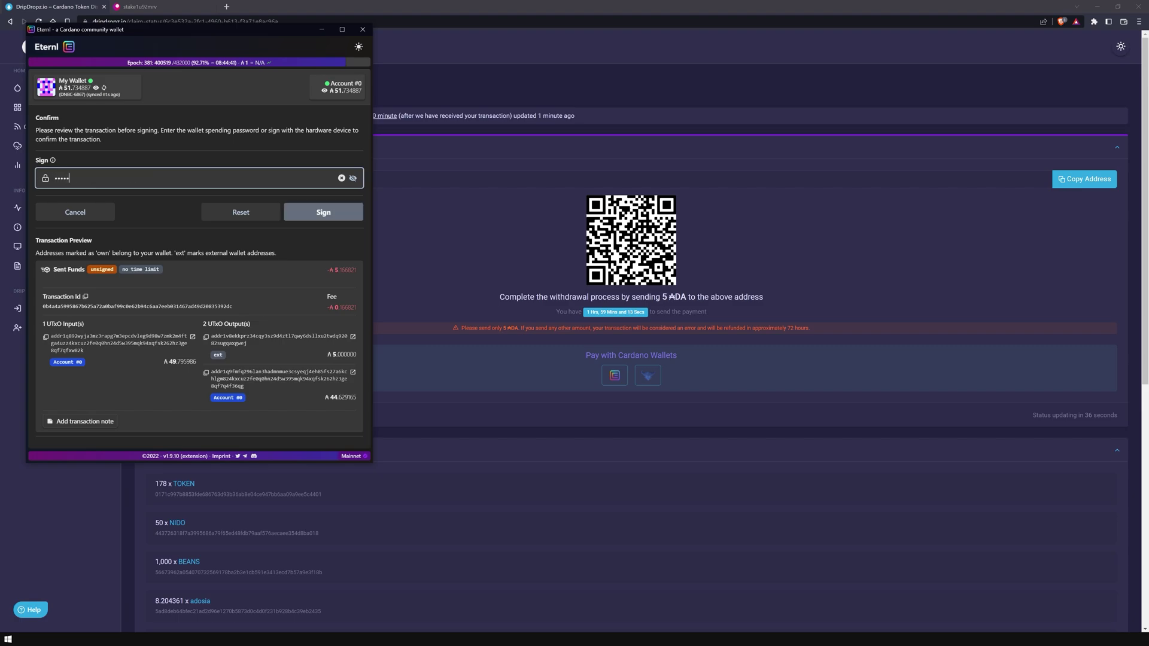
type("•")
key("Return")
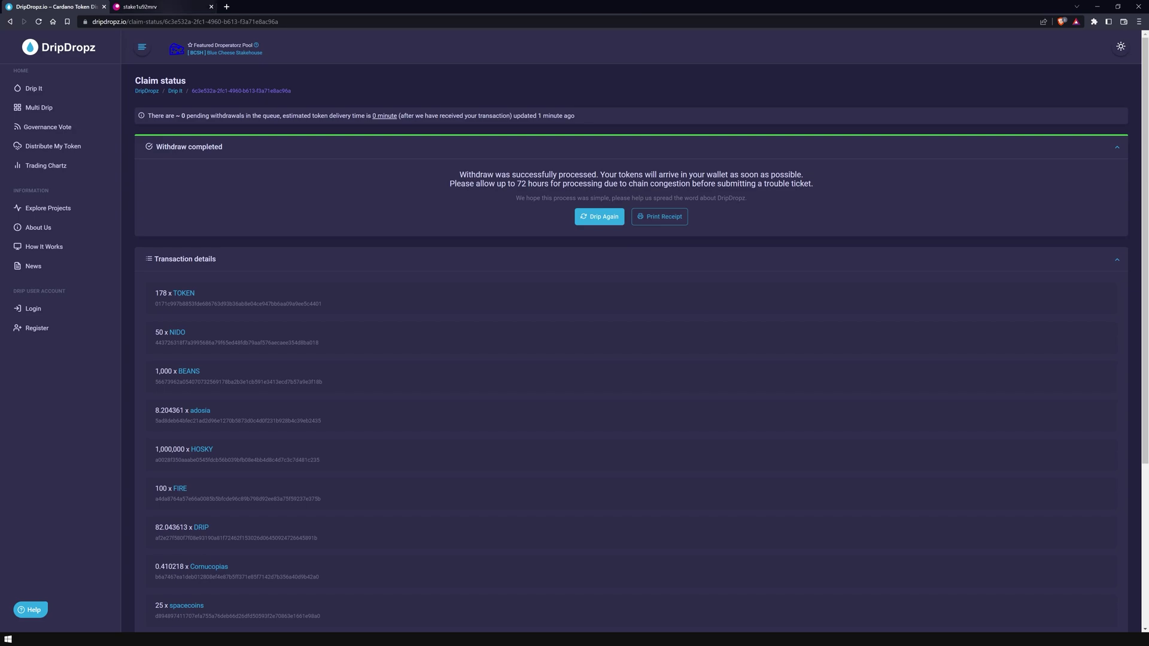
Step: Check the wallet's 10 fungible tokens, including DRIP, HOSKY and CHERRY, on pool.pm
left_click(144, 7)
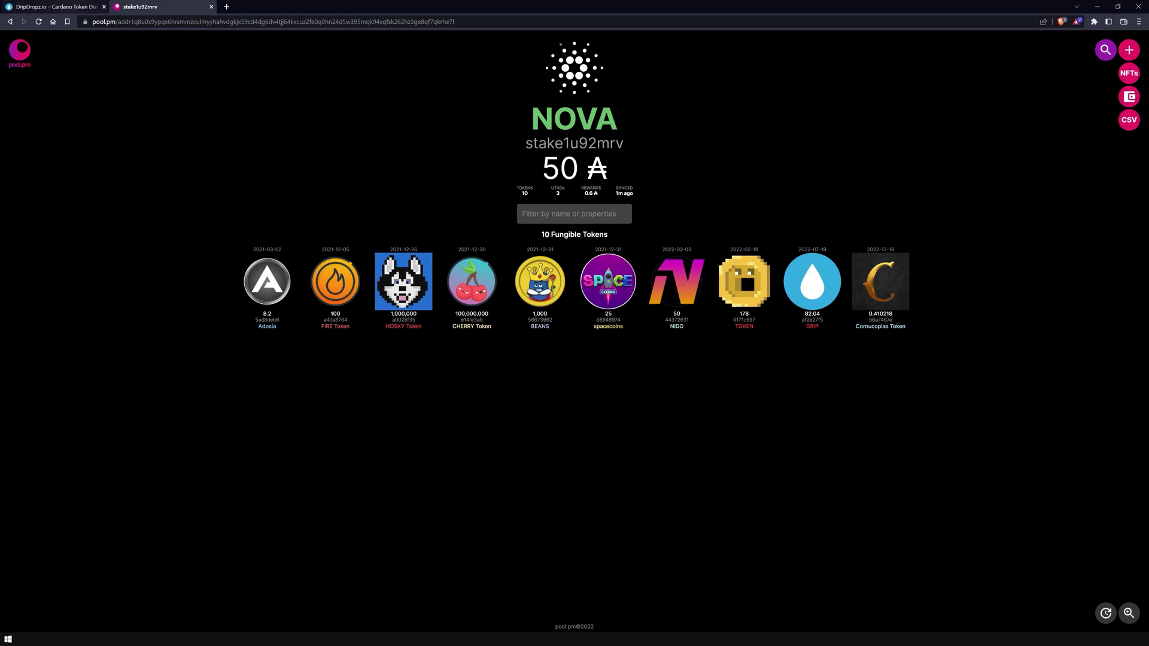
Step: Go back to the DripDropz Withdraw completed claim status page
left_click(57, 6)
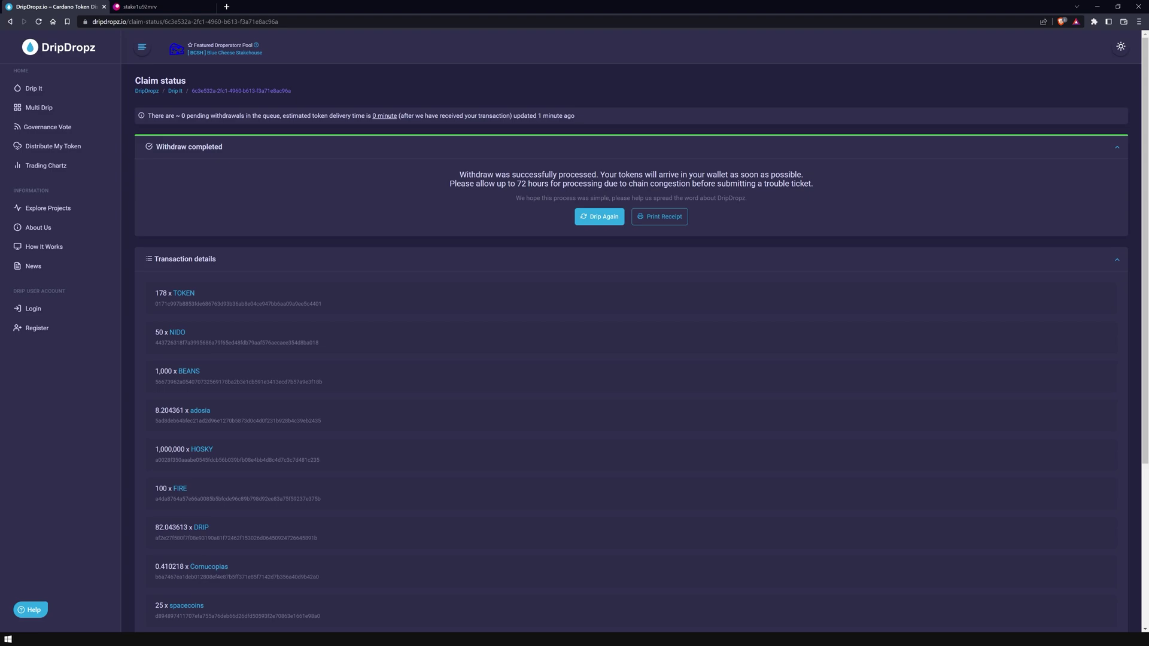
Step: Reload DripDropz with F5 to land on the Claim your dropz page
key("F5")
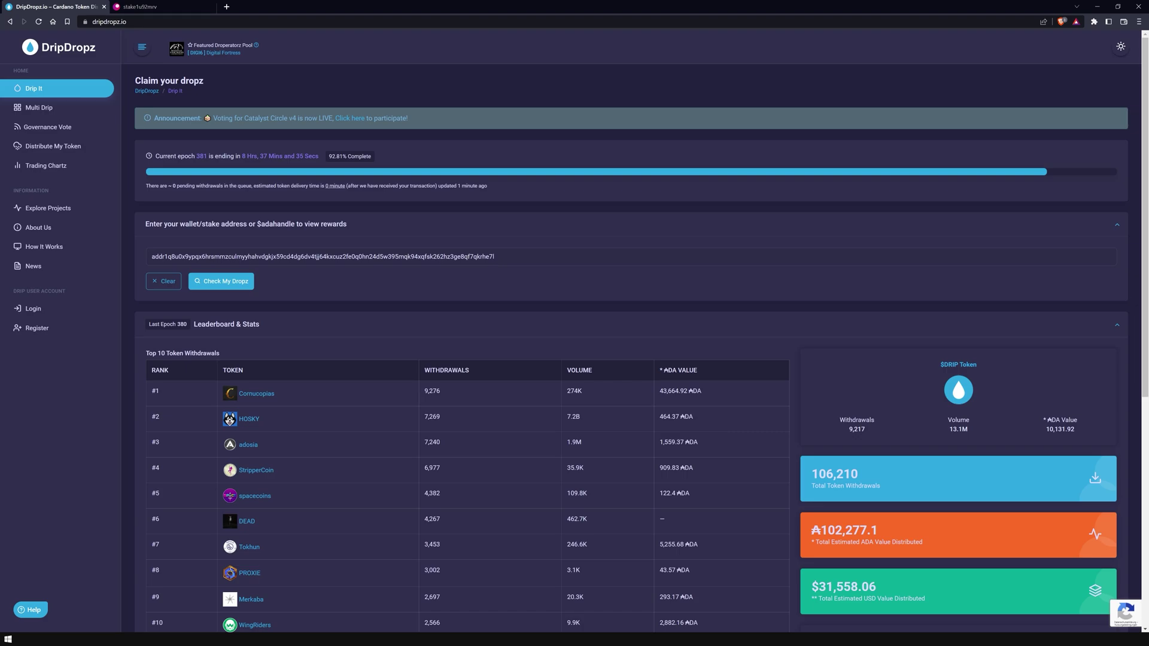
Step: Browse the Explore Projects page through the New, Governance and Utility Tokens cards
left_click(48, 207)
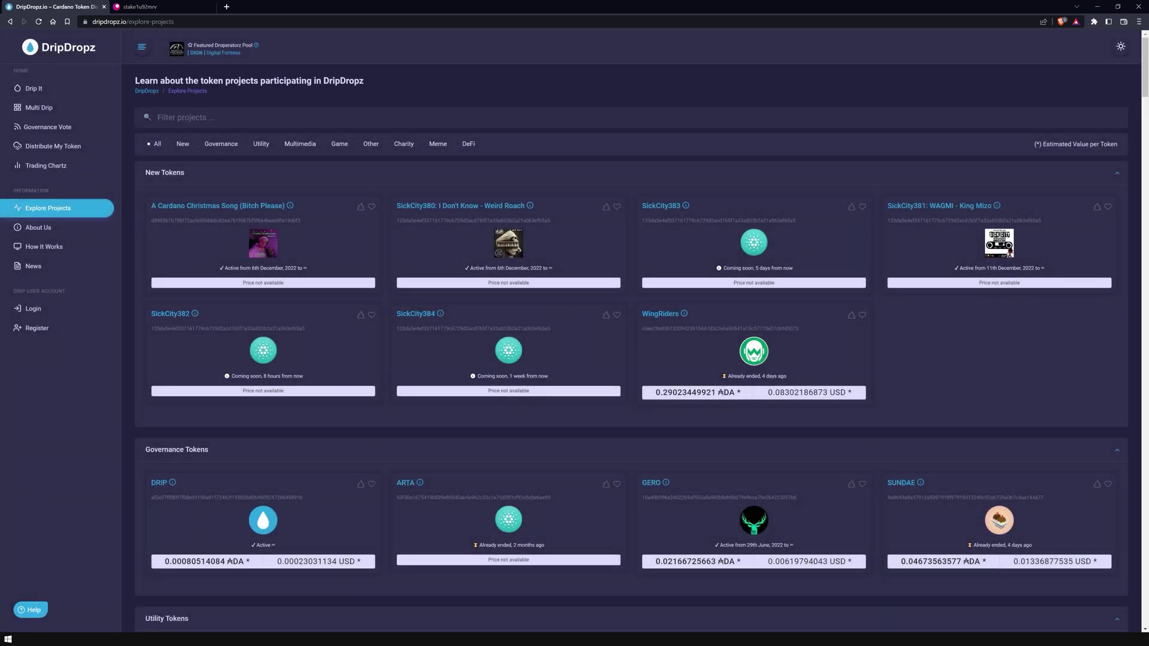
scroll(630, 338, "down", 1)
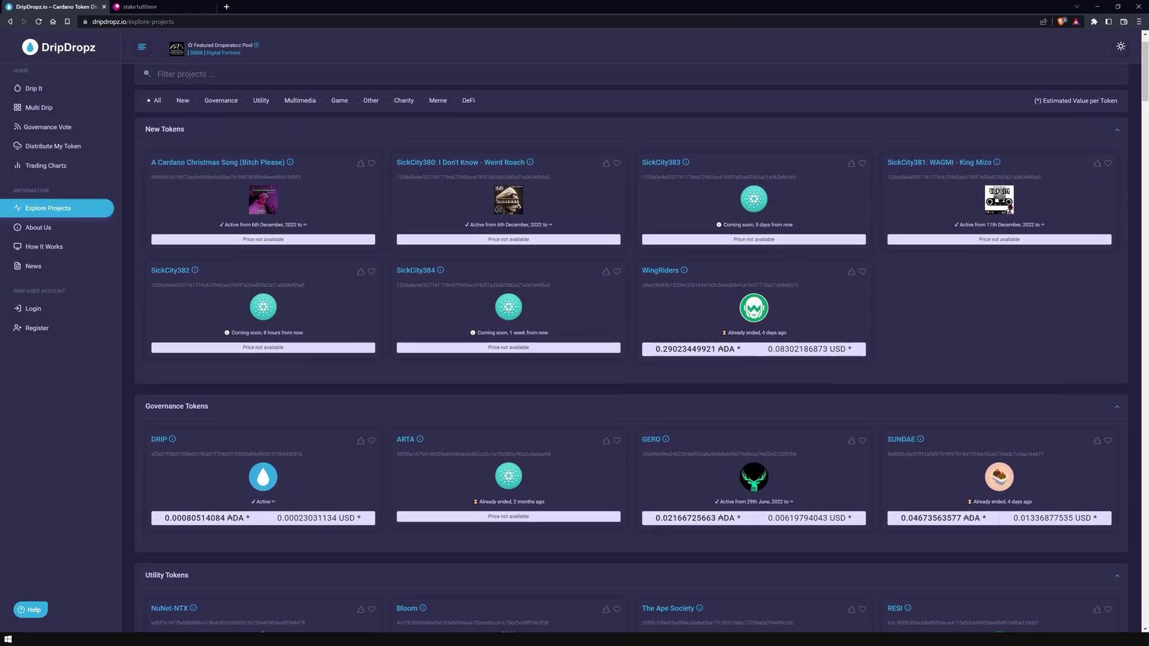
scroll(631, 338, "down", 2)
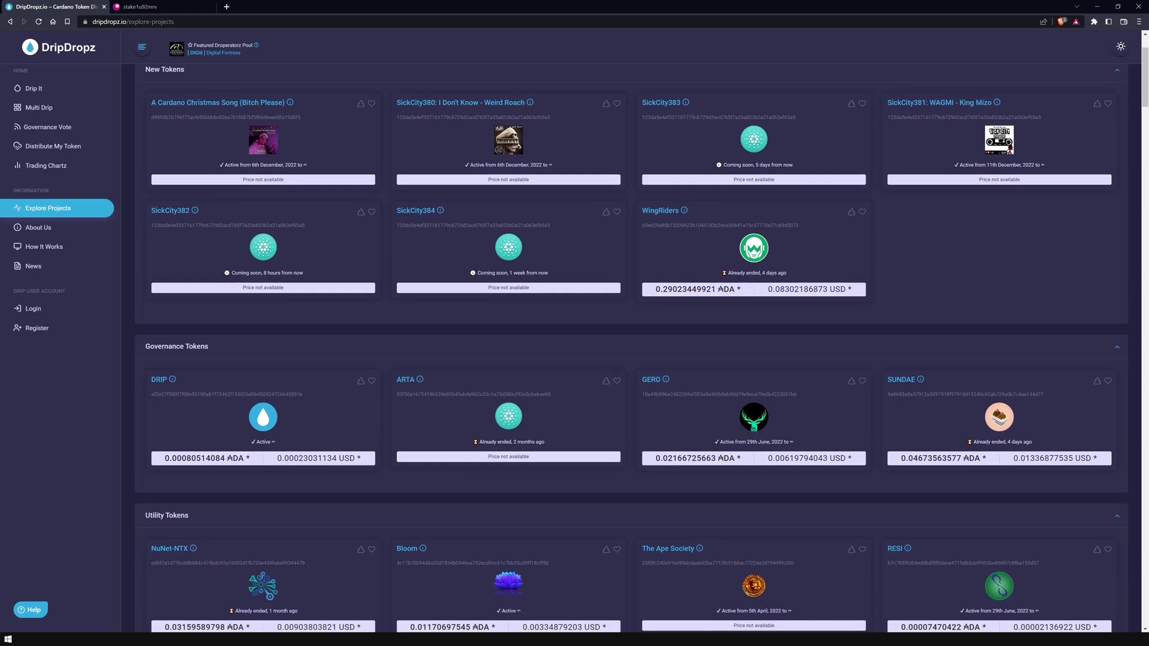
scroll(631, 339, "down", 2)
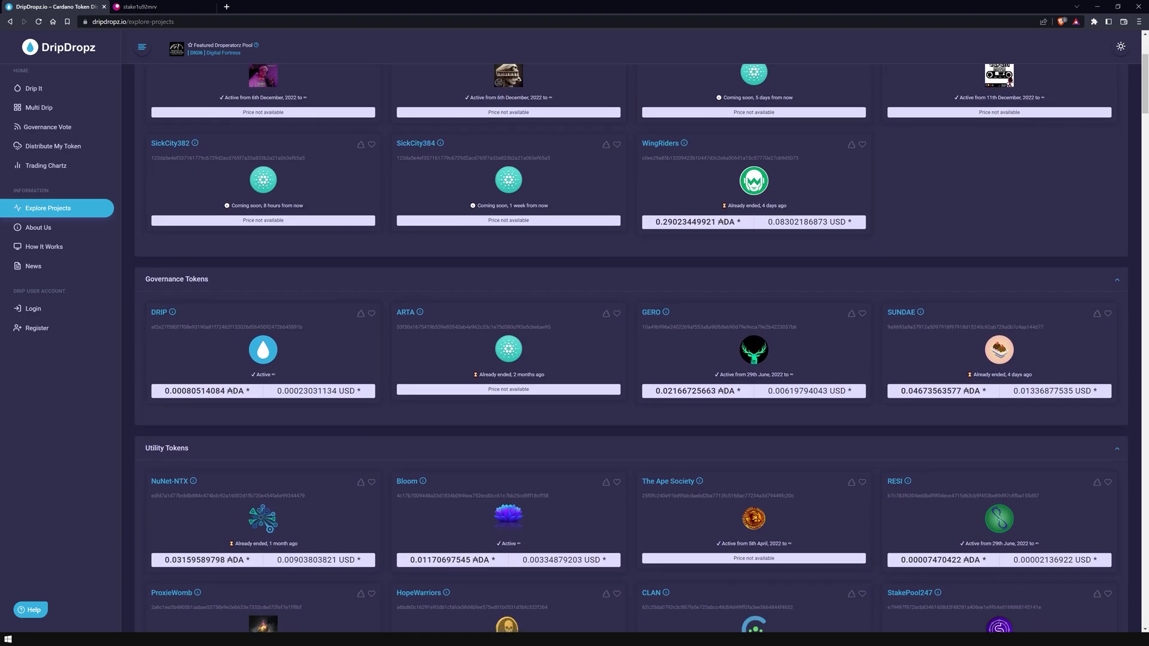
scroll(631, 338, "down", 2)
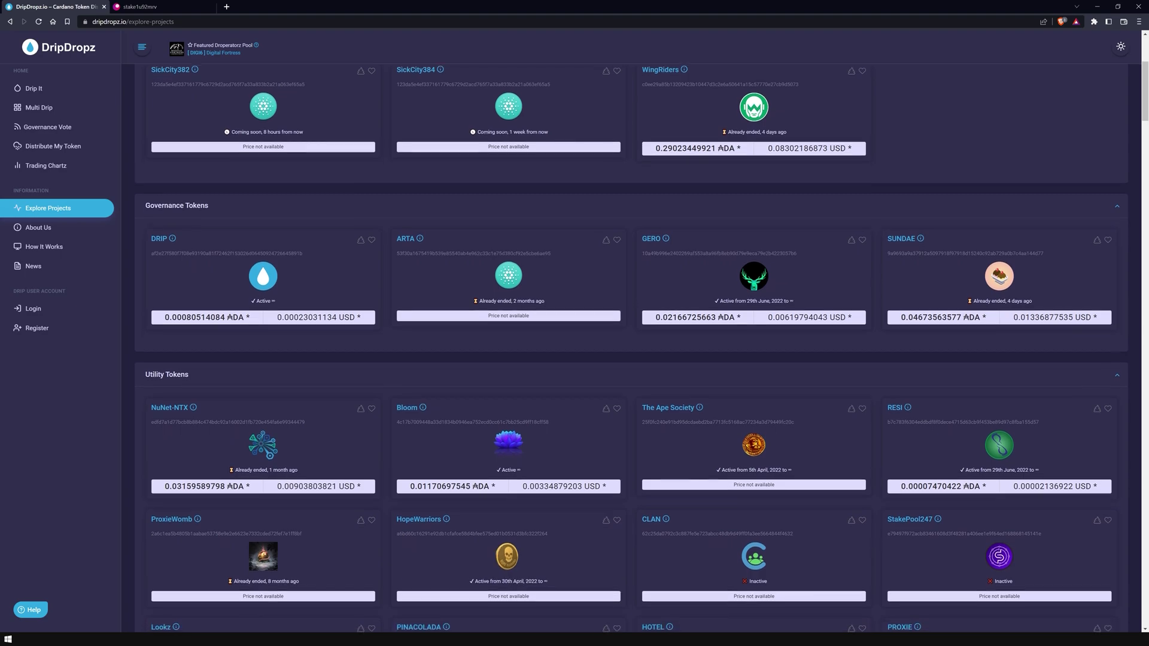
scroll(630, 338, "down", 2)
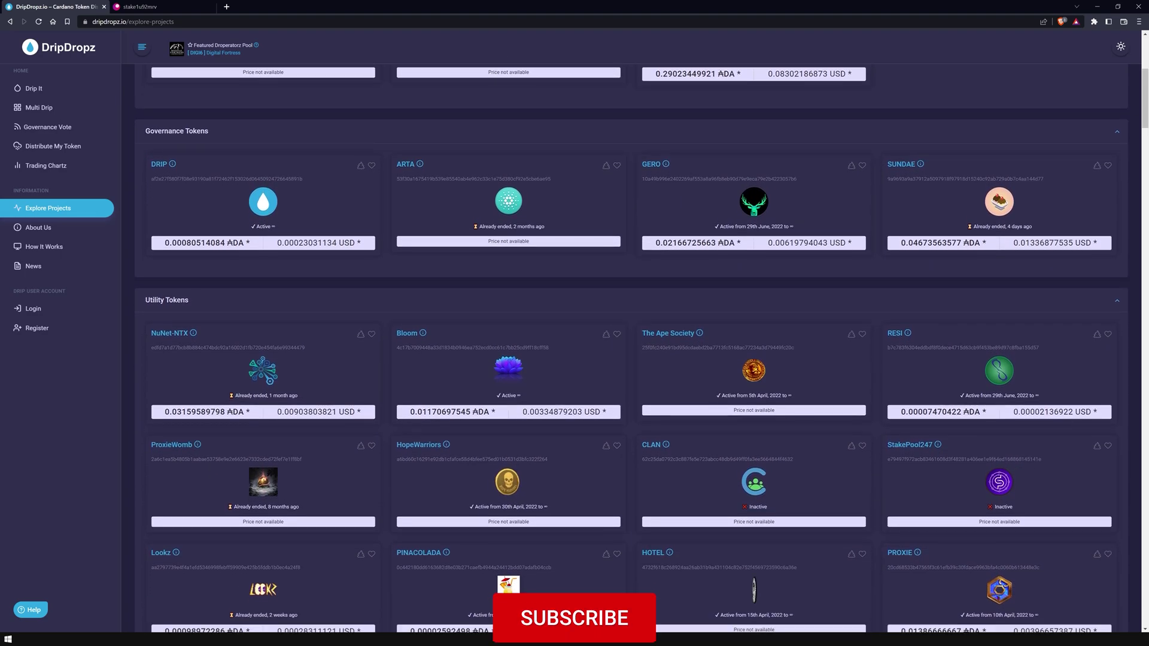
scroll(631, 338, "down", 2)
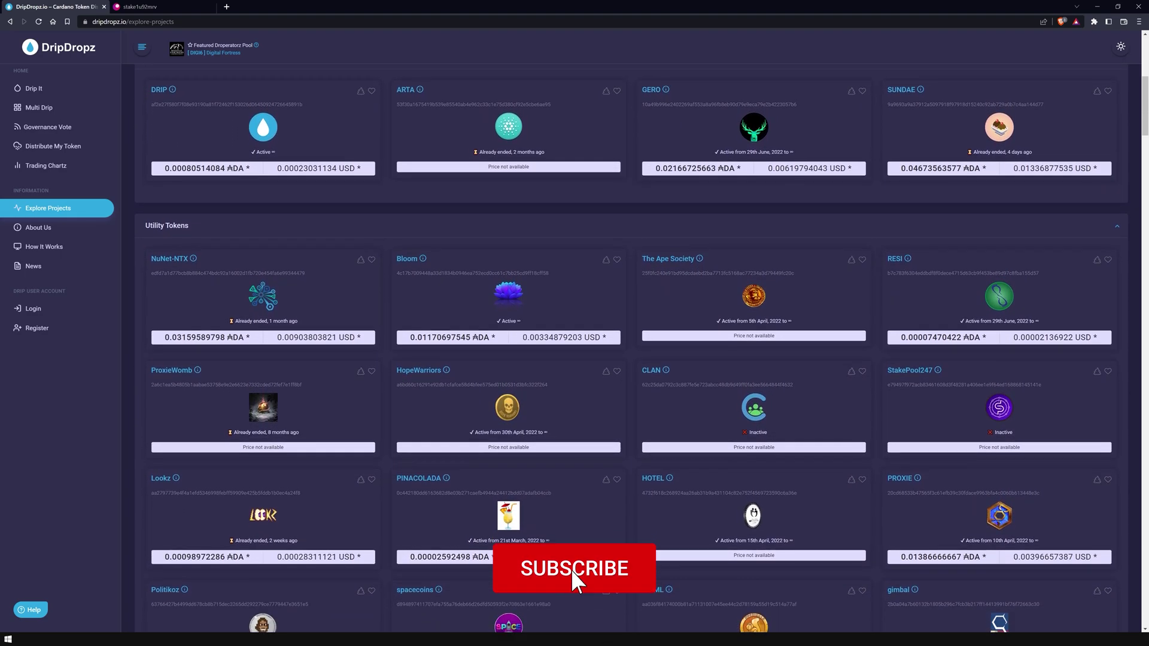
scroll(631, 338, "down", 2)
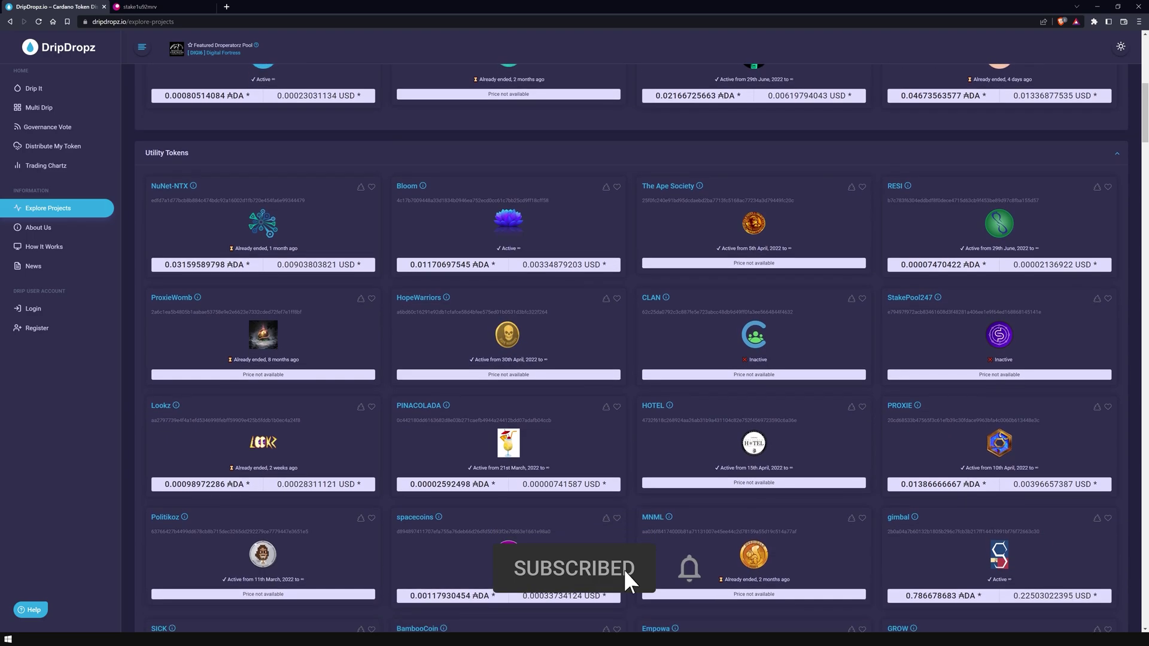
scroll(631, 338, "down", 2)
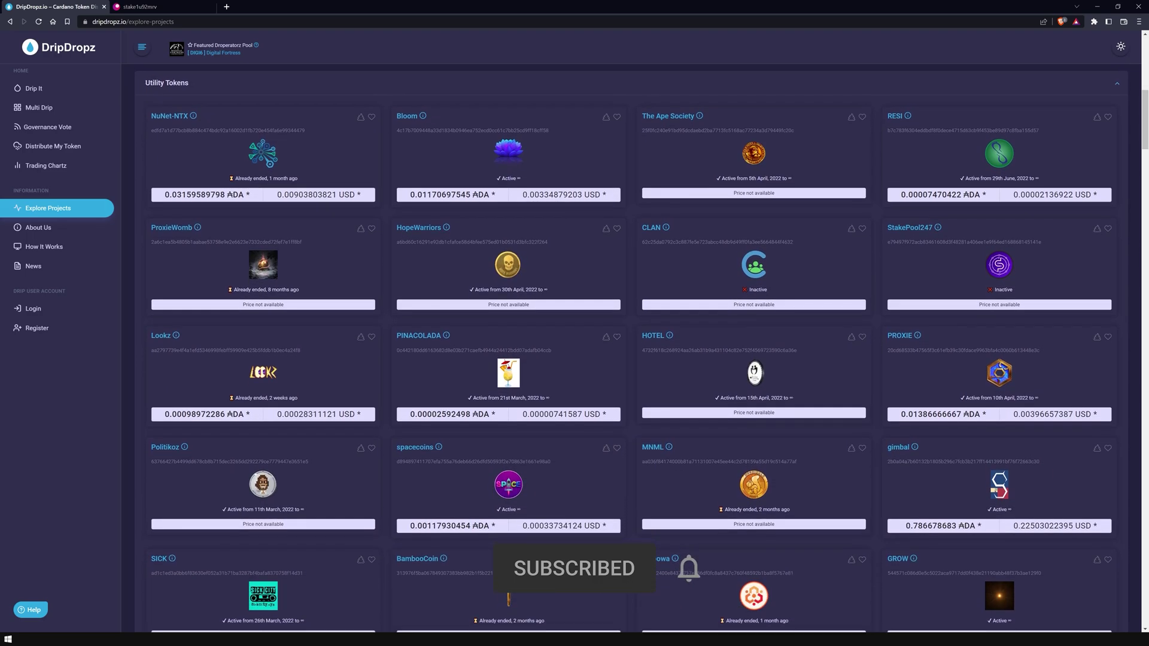
scroll(631, 338, "down", 2)
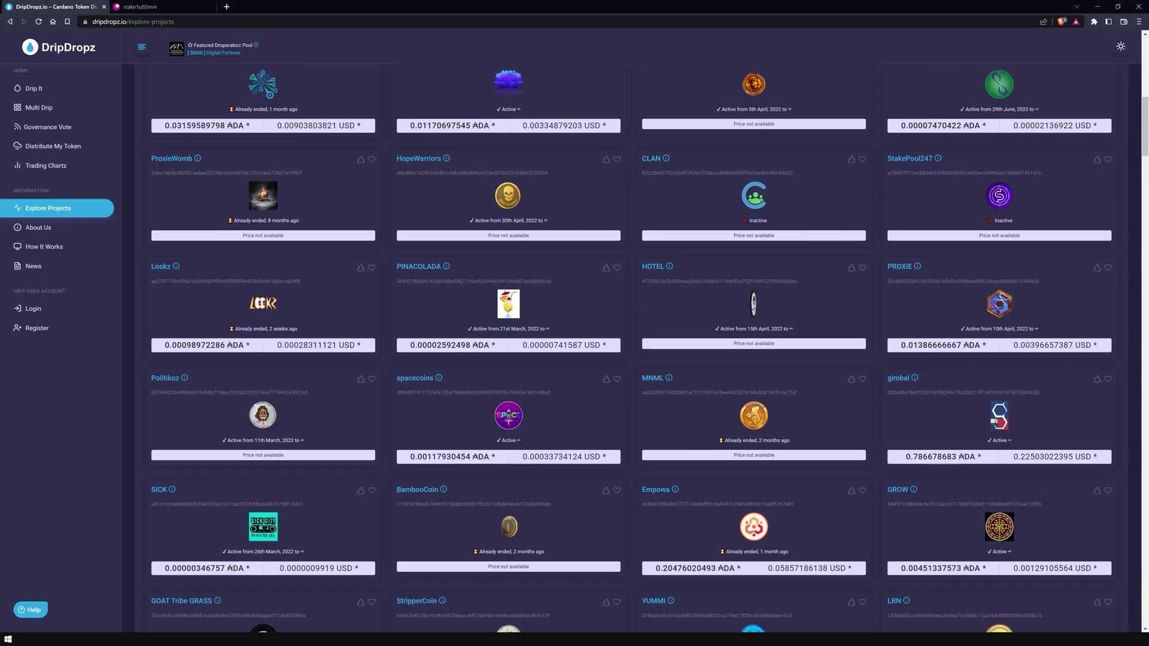